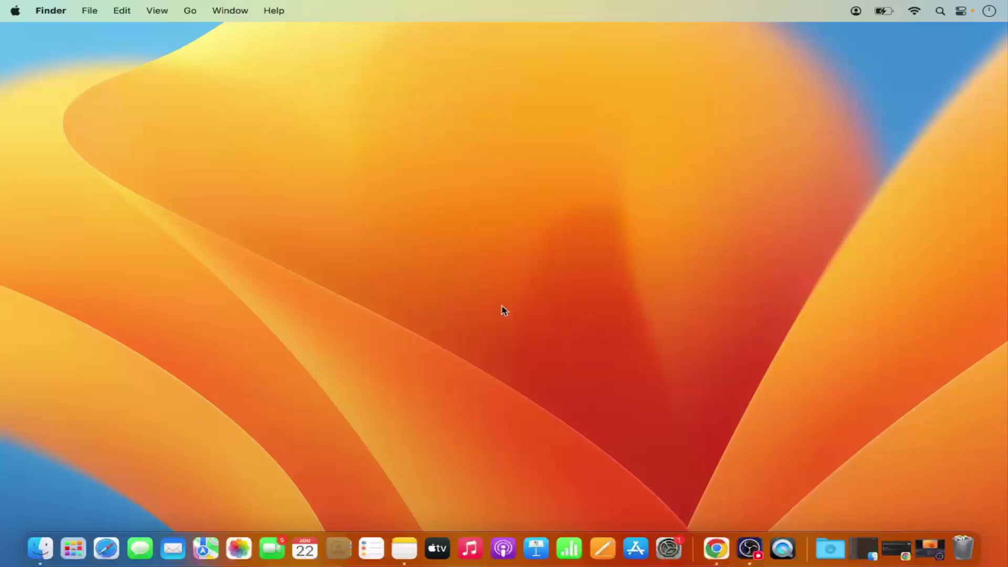
# - Bring up Chrome and open the Oracle VirtualBox site from the search results
pyautogui.click(718, 548)
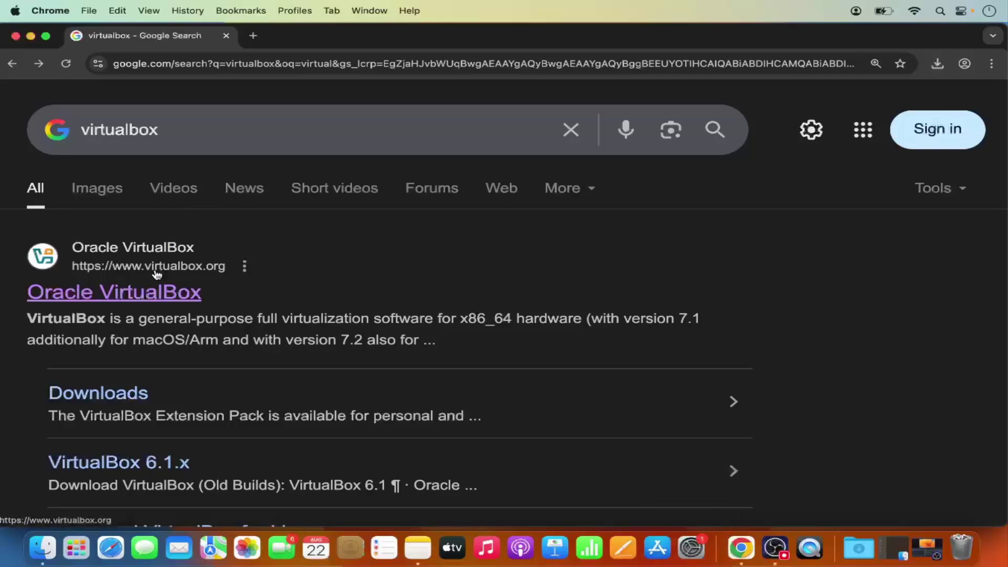
pyautogui.click(169, 297)
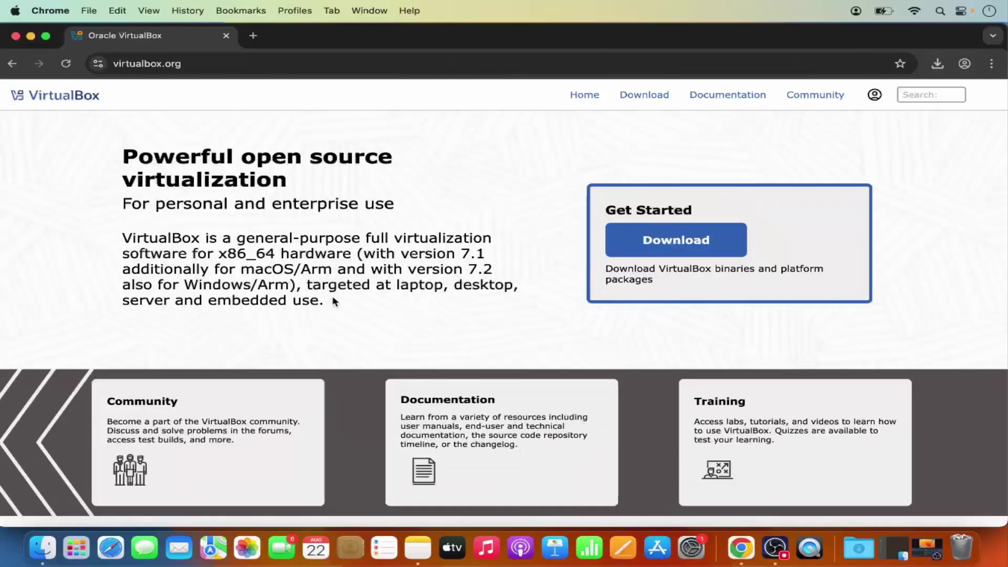
# - Download the VirtualBox 7.2.0 macOS / Apple Silicon hosts dmg from the Downloads page
pyautogui.click(654, 251)
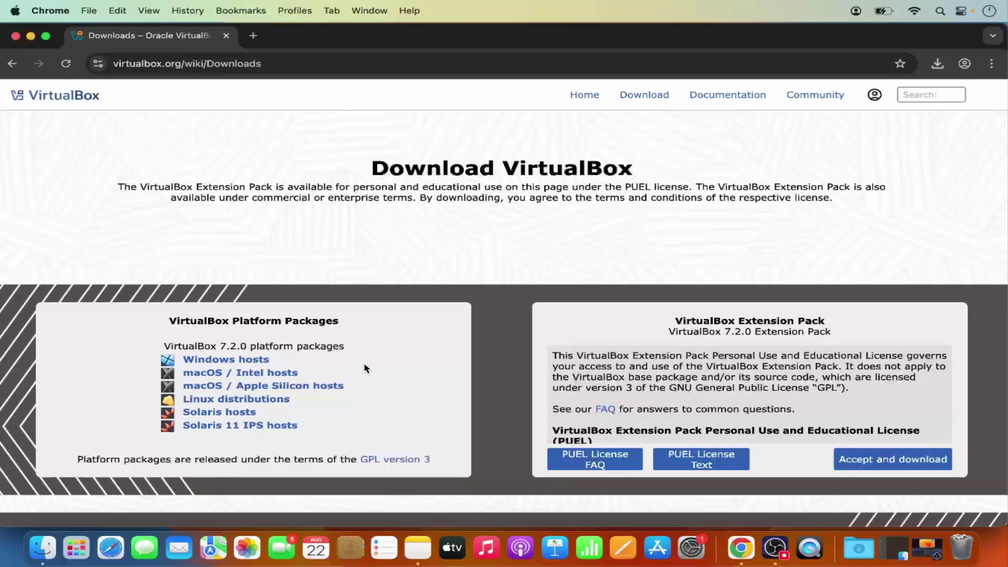
pyautogui.click(289, 390)
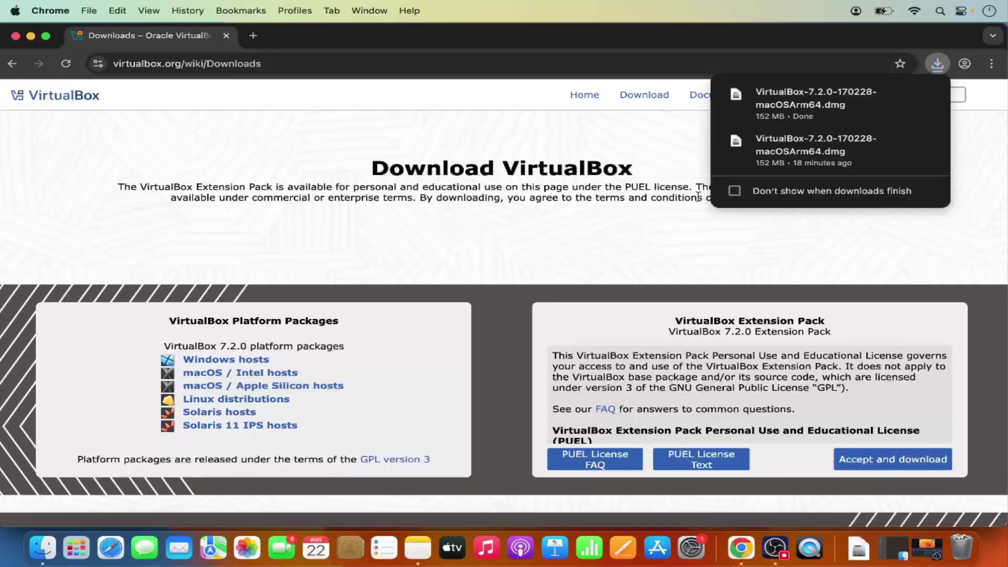
pyautogui.moveTo(815, 102)
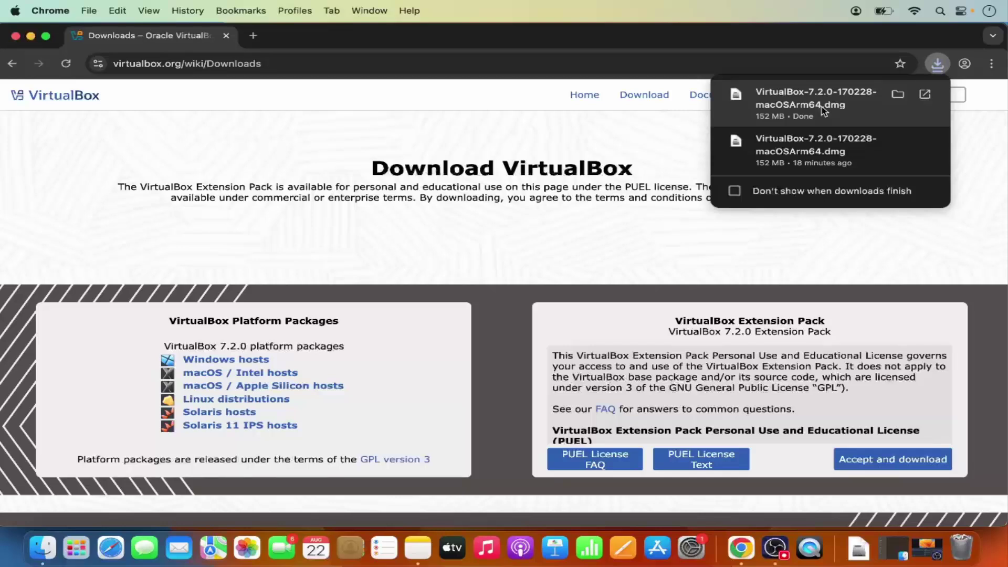
# - Mount the downloaded VirtualBox dmg, hide Chrome, and launch VirtualBox.pkg
pyautogui.click(794, 113)
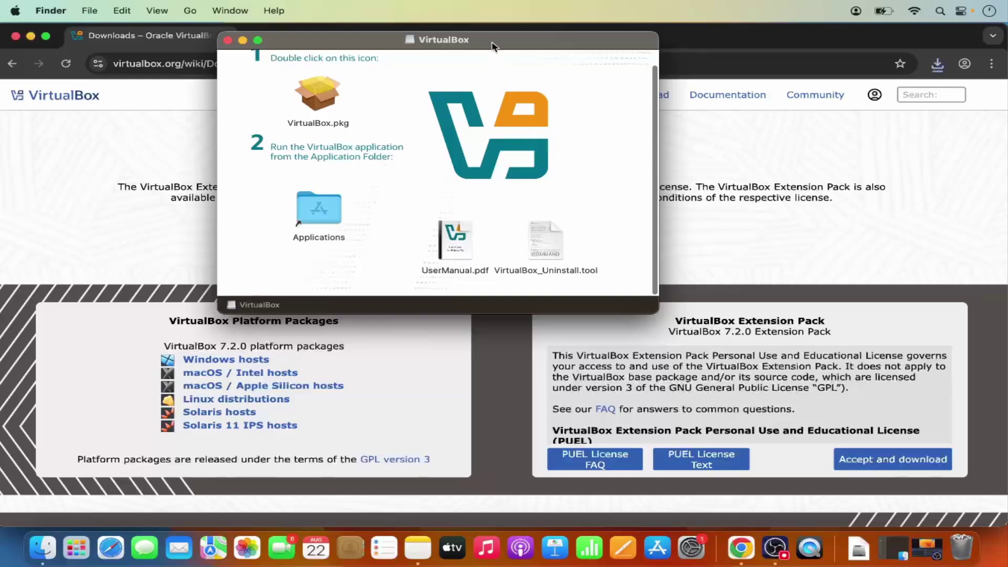
pyautogui.moveTo(489, 49); pyautogui.dragTo(533, 92)
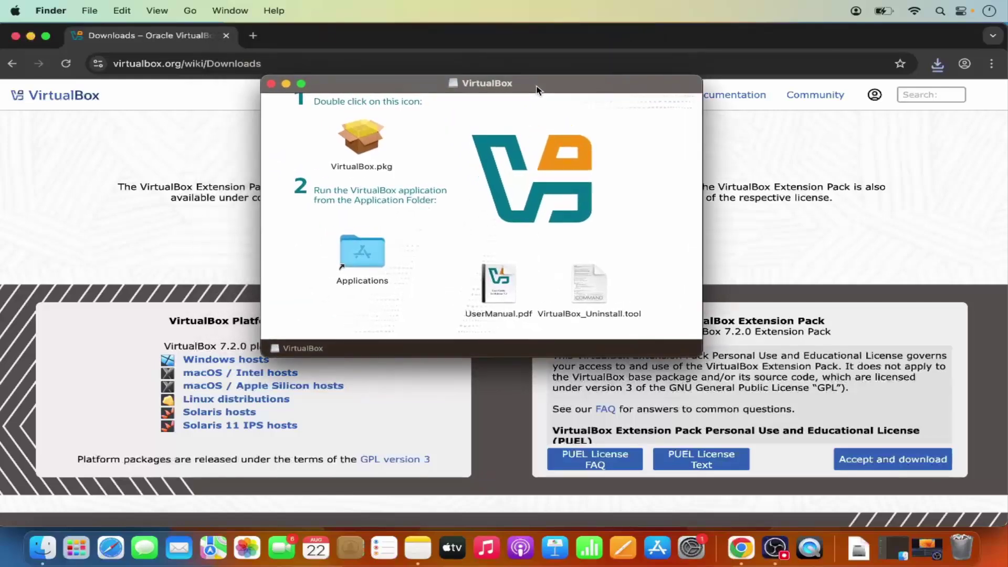
pyautogui.click(31, 35)
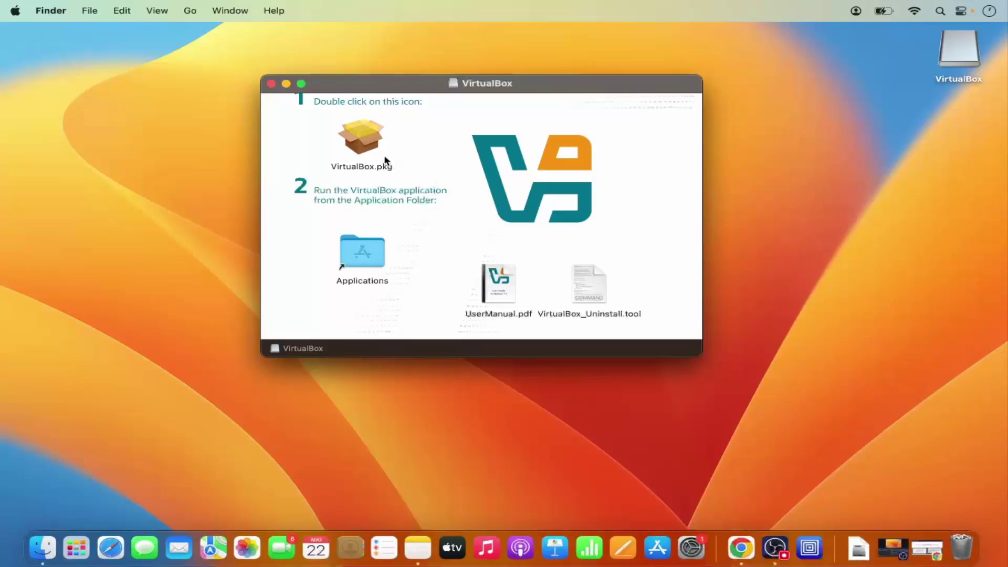
pyautogui.click(368, 147)
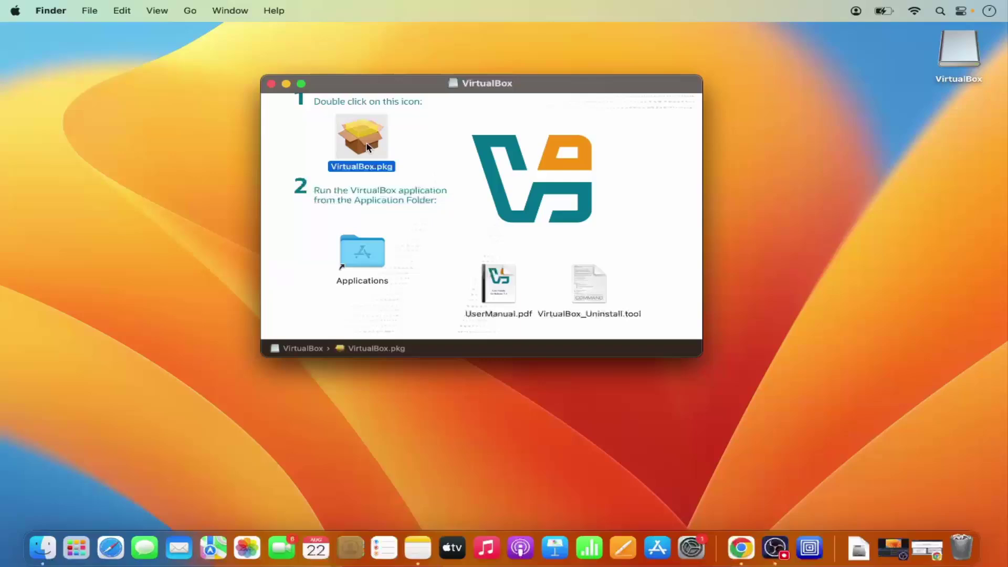
pyautogui.doubleClick(367, 147)
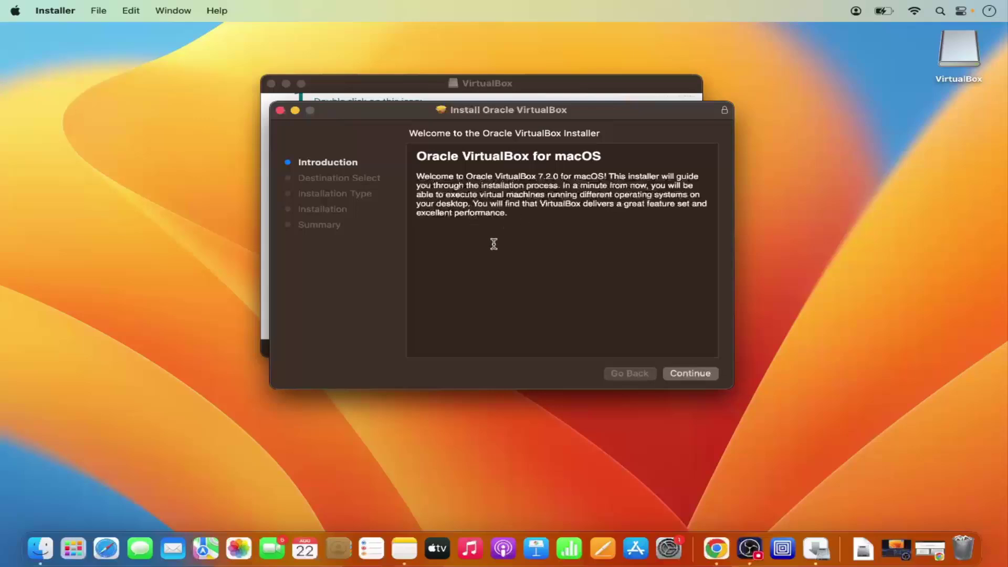
# - Continue past the Introduction and start the standard install on Macintosh HD
pyautogui.click(694, 374)
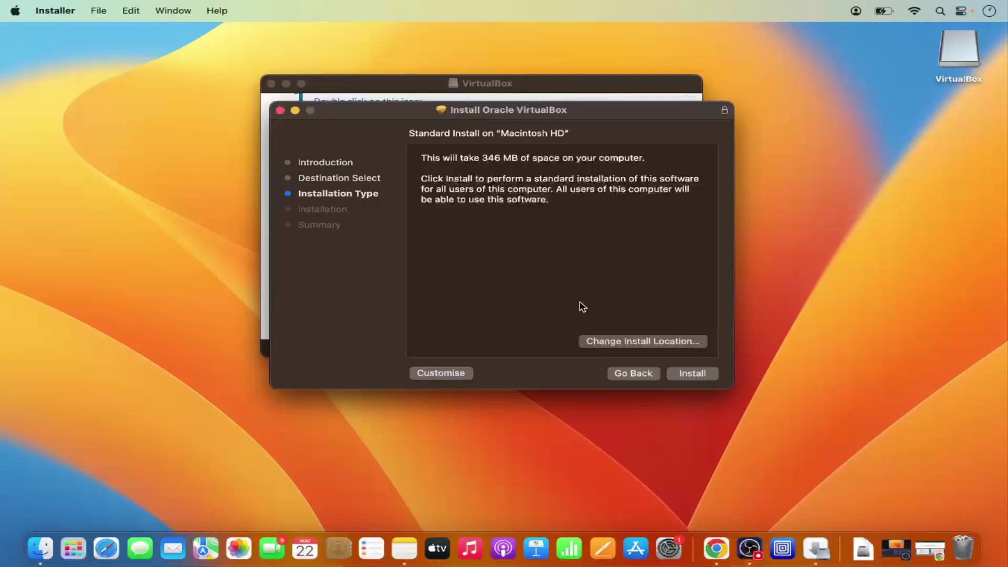
pyautogui.click(691, 374)
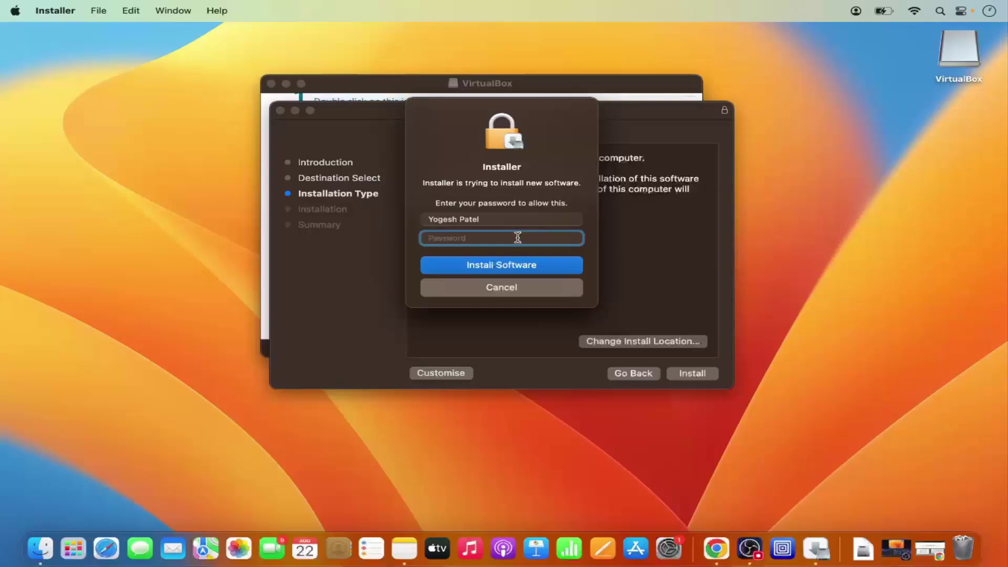
pyautogui.write('••••••')
# - Submit the administrator password to authorise the Oracle VirtualBox install
pyautogui.press('Return')
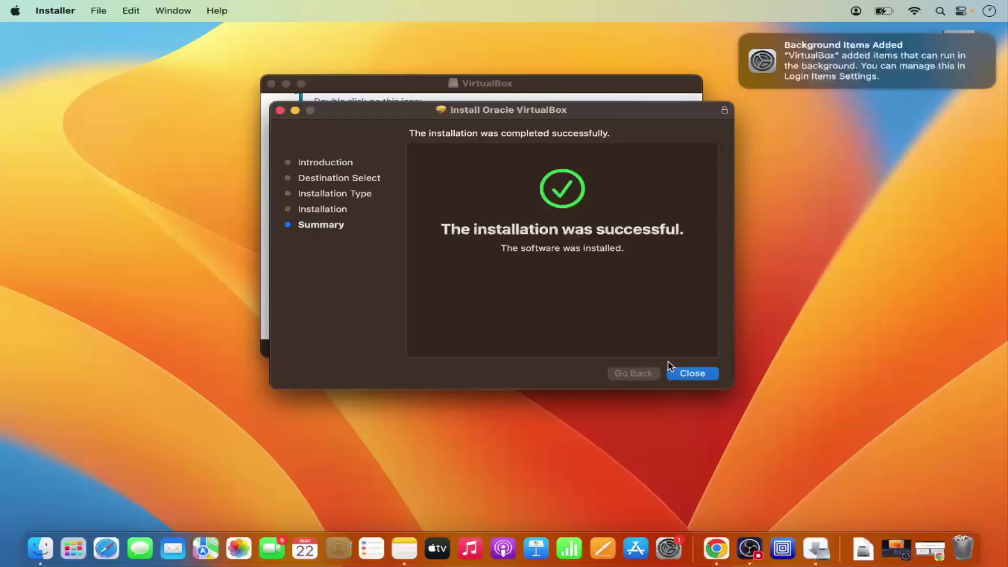
# - Close the installer, choose Move to Bin, and dismiss the resulting error alert
pyautogui.click(689, 374)
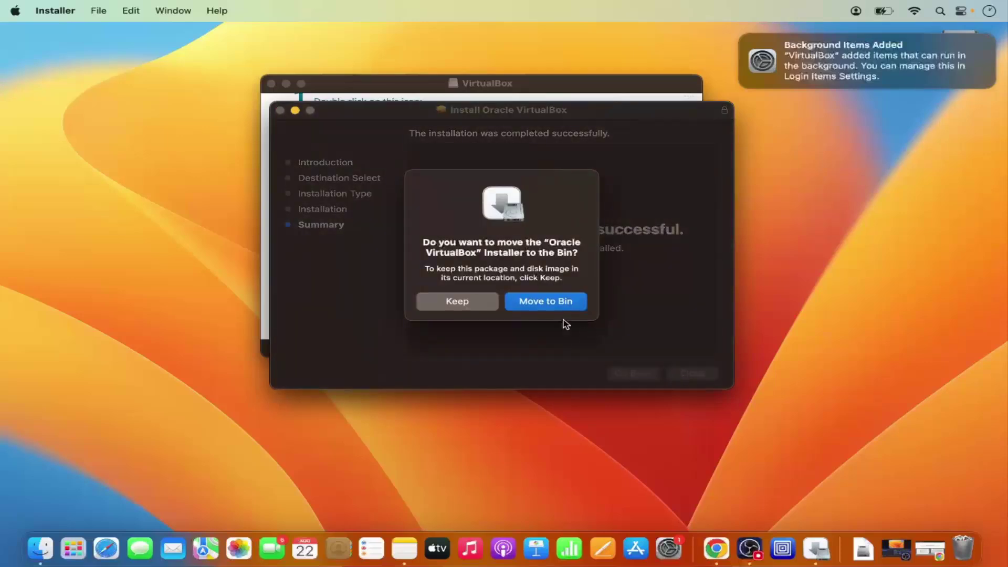
pyautogui.click(541, 305)
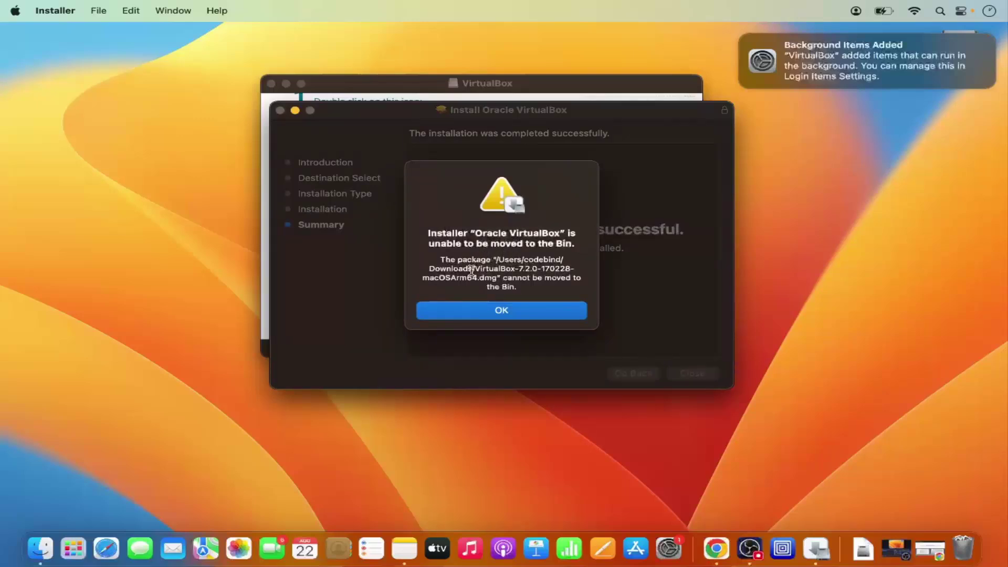
pyautogui.click(500, 312)
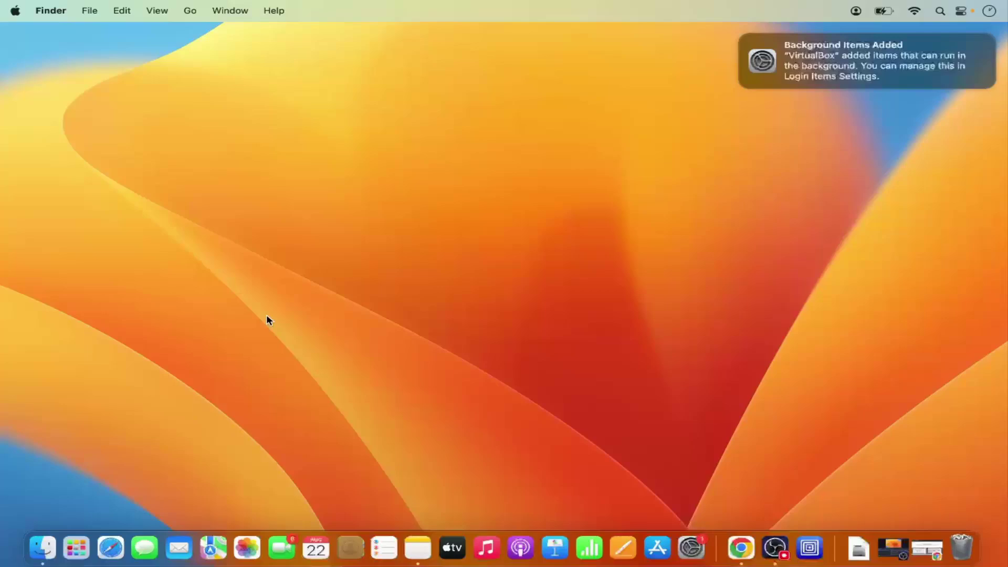
# - Launch VirtualBox from Launchpad to open the VirtualBox Manager
pyautogui.click(71, 546)
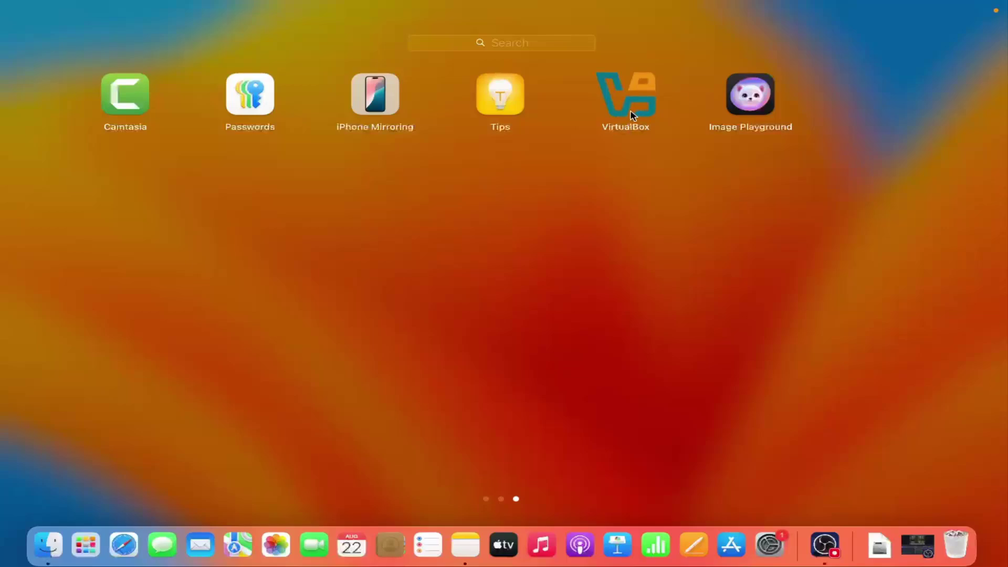
pyautogui.click(630, 114)
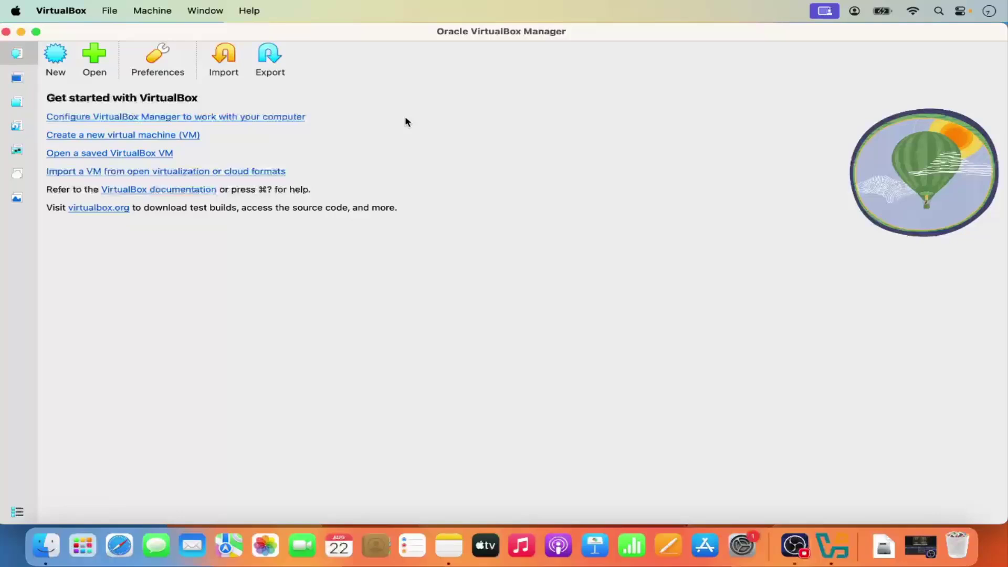
# - Use the Manager's New toolbar button to start creating a virtual machine
pyautogui.click(57, 60)
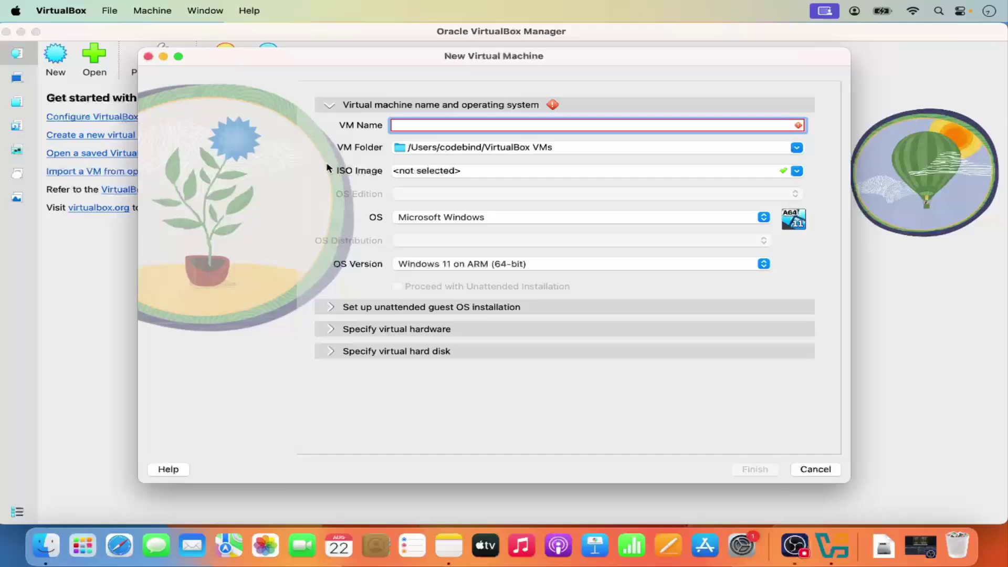